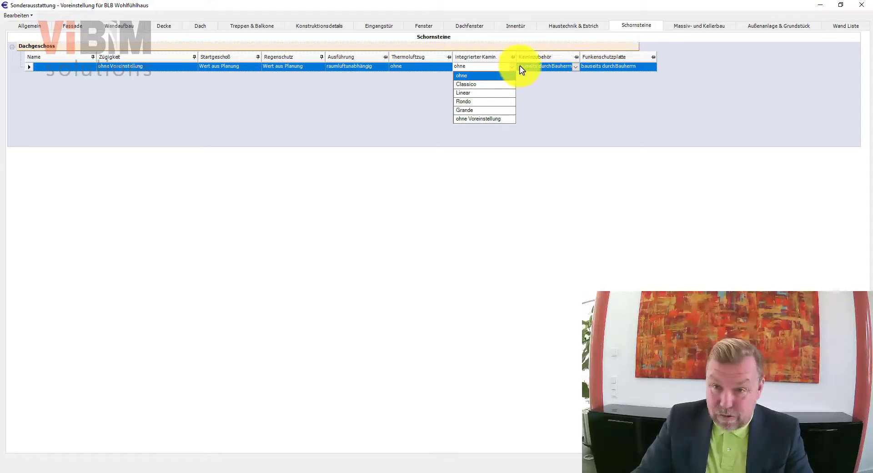
# Keep the chimney presets: integrated fireplace 'ohne', accessories 'bauseits durch Bauherrn', and spark-guard plate unchanged
pyautogui.click(578, 64)
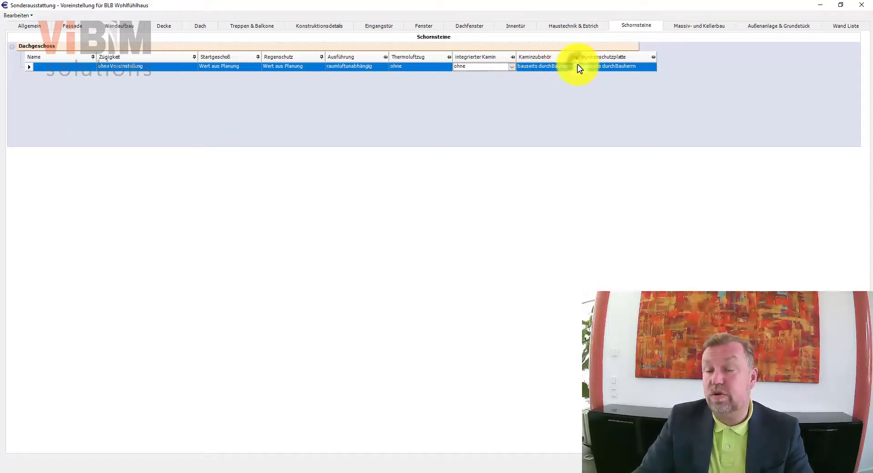
pyautogui.click(577, 66)
pyautogui.click(577, 67)
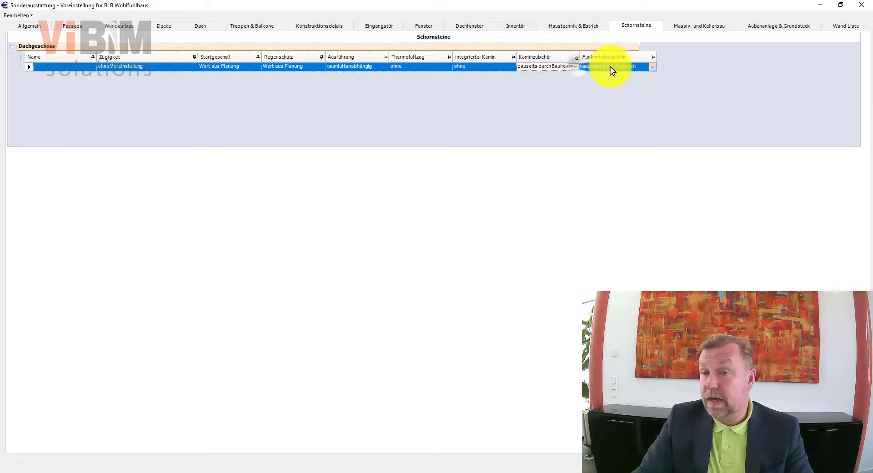
pyautogui.click(653, 68)
pyautogui.click(653, 69)
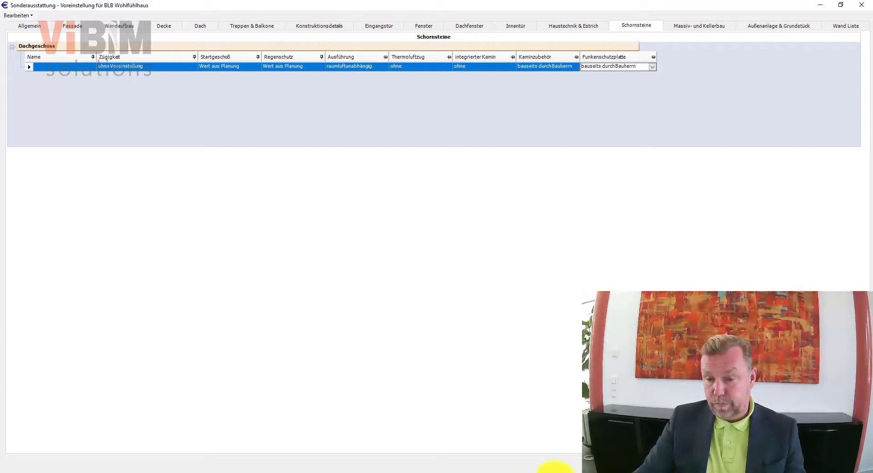
# In Vi Plan, pick the Var.01 Ofensystem Typ1 Classico from 'bis Raumhöhe 264cm' and preview it in 3D
pyautogui.click(563, 471)
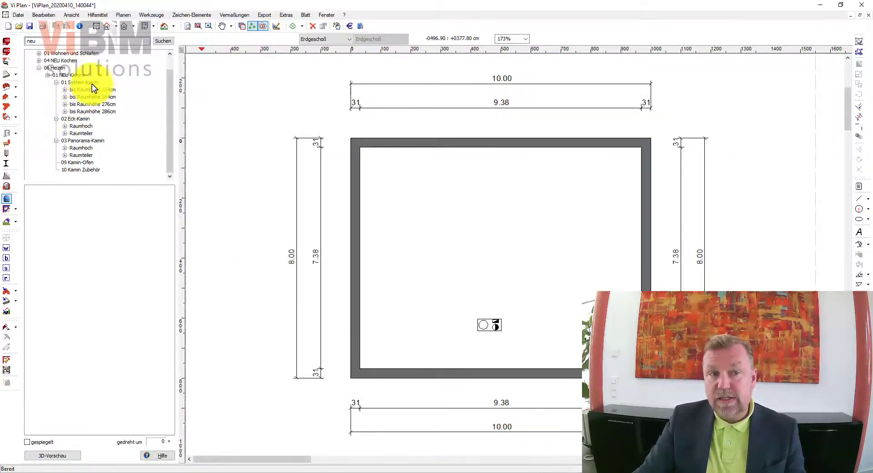
pyautogui.click(64, 97)
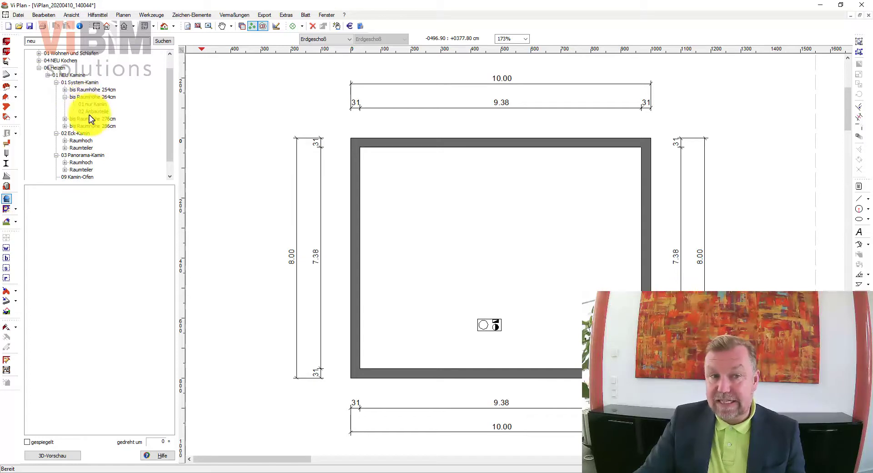
pyautogui.click(90, 97)
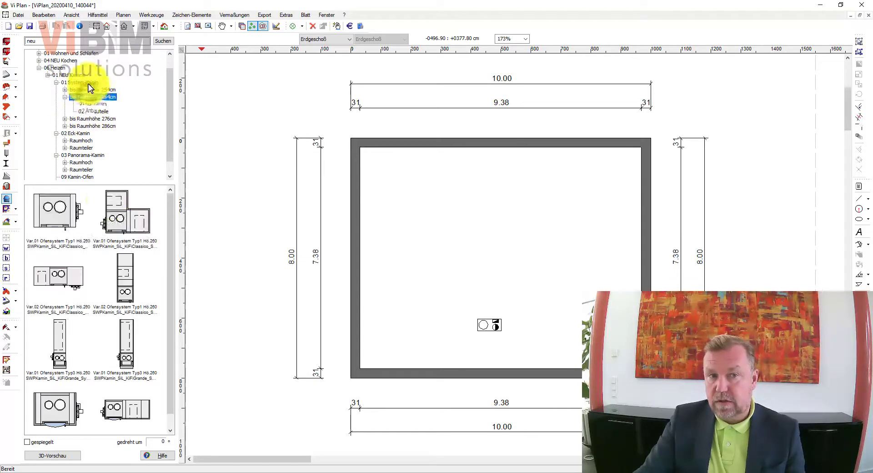
pyautogui.click(115, 195)
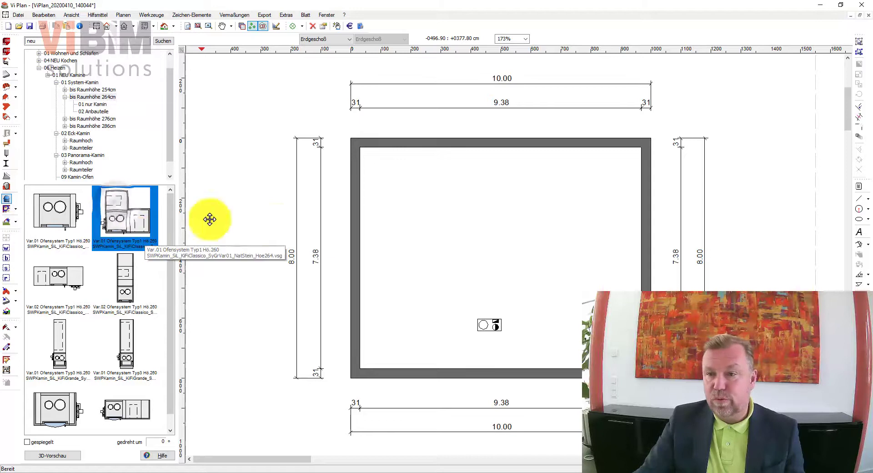
pyautogui.click(52, 455)
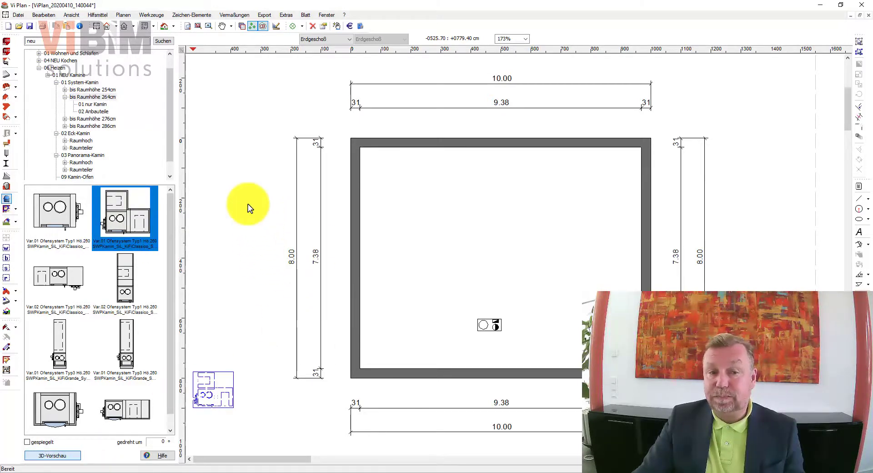
# Move and rotate the 3D preview, compare the Var.02 Typ1 and Typ2 Rondo variants, then return to Vi Kalk
pyautogui.moveTo(612, 41); pyautogui.dragTo(223, 11)
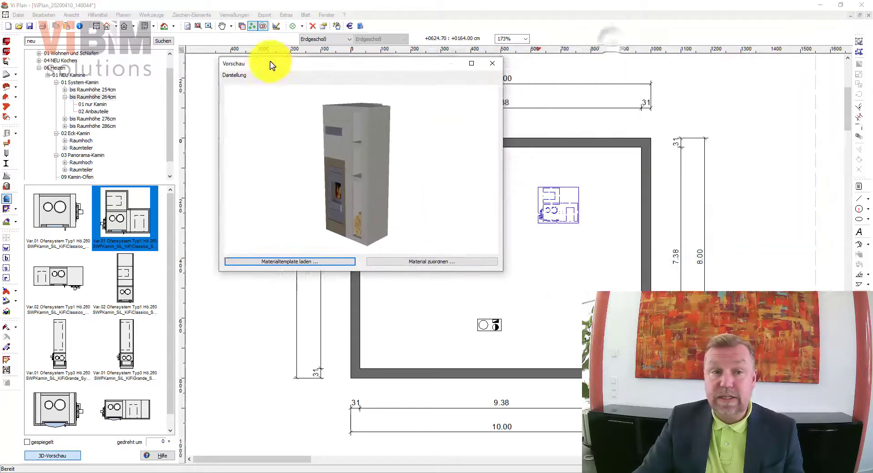
pyautogui.moveTo(275, 148); pyautogui.dragTo(306, 136)
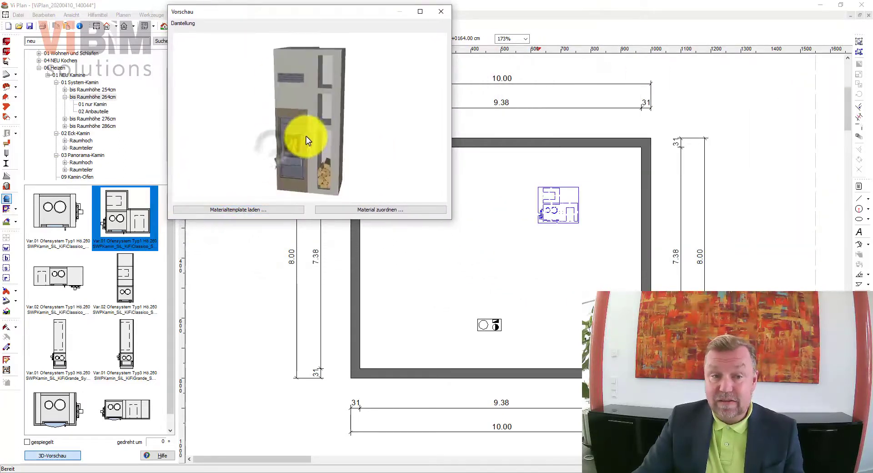
pyautogui.click(54, 217)
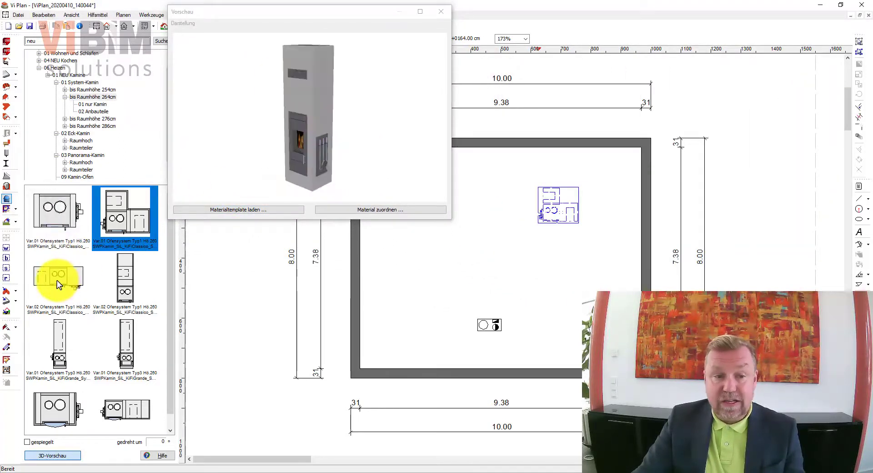
pyautogui.click(59, 280)
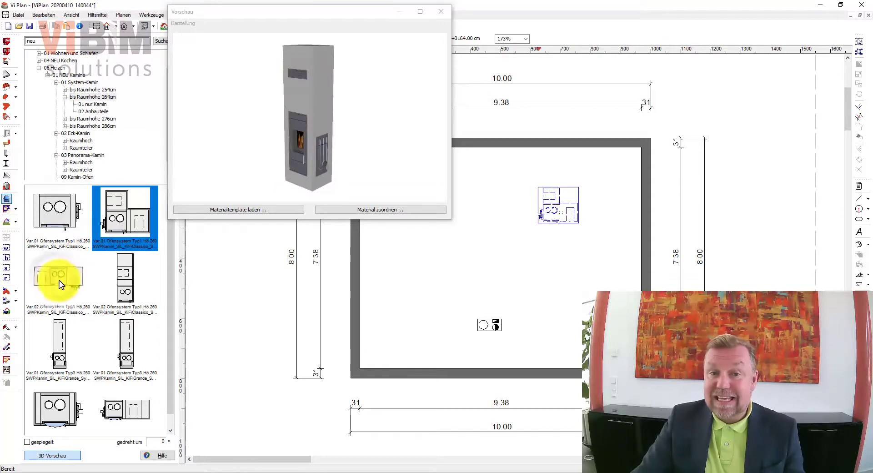
pyautogui.click(135, 284)
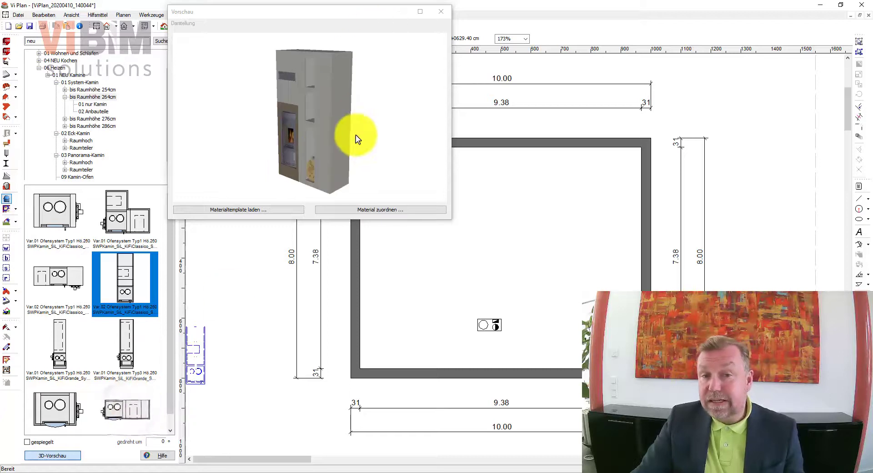
pyautogui.press('Down')
pyautogui.press('Down')
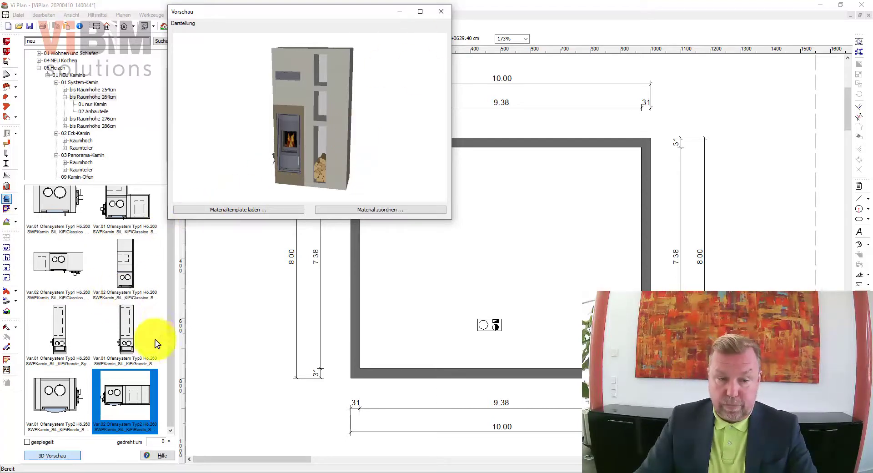
pyautogui.click(58, 392)
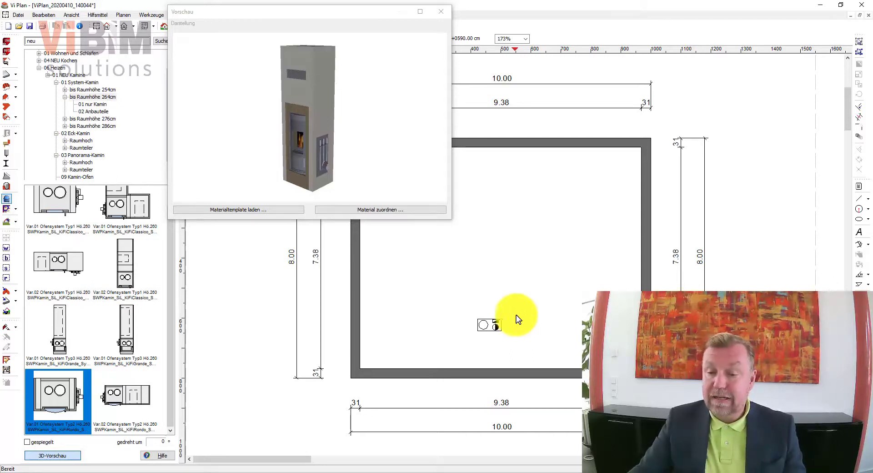
pyautogui.click(574, 471)
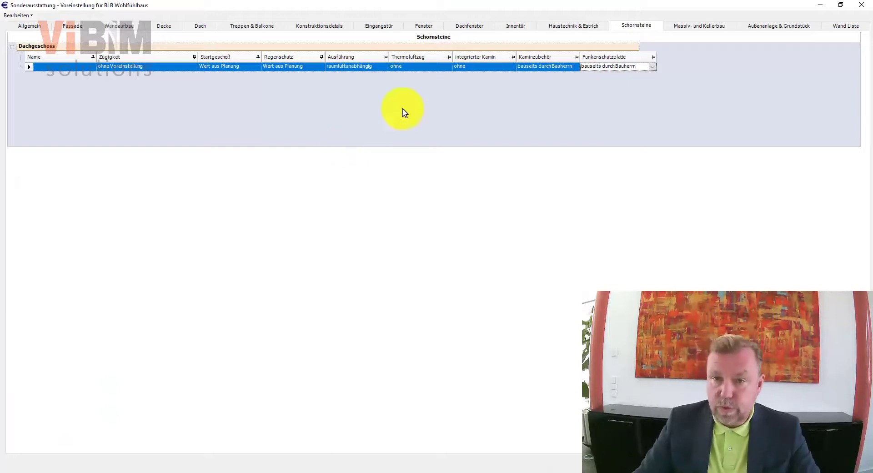
# List the integrierter Kamin options in the Schornsteine tab, leaving the preset at 'ohne'
pyautogui.click(512, 67)
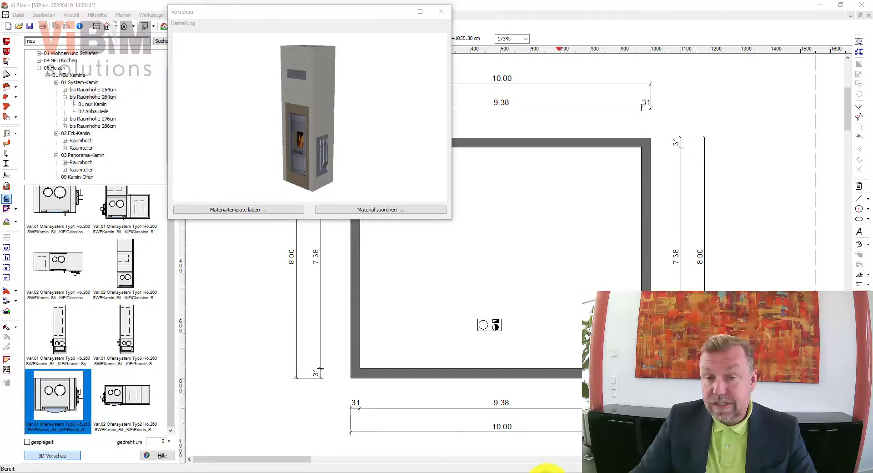
# Open Positionen bearbeiten from the Berechnung tab to list the 010 Planung Eingabeplan positions
pyautogui.click(548, 469)
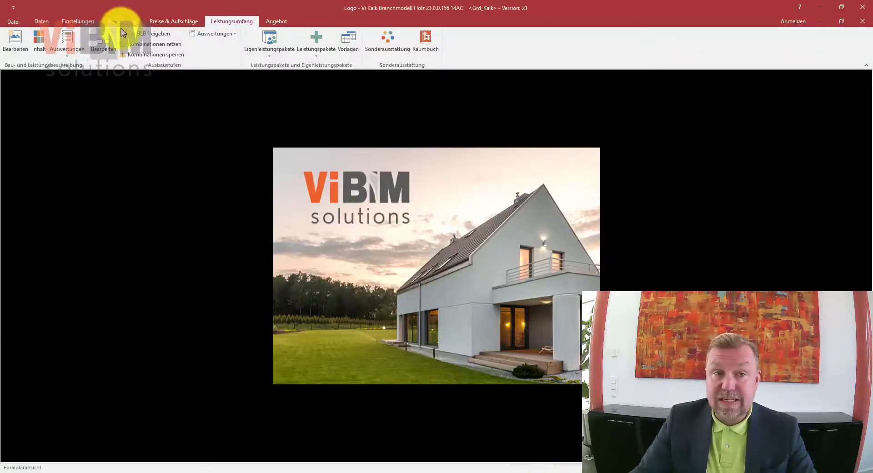
pyautogui.click(127, 25)
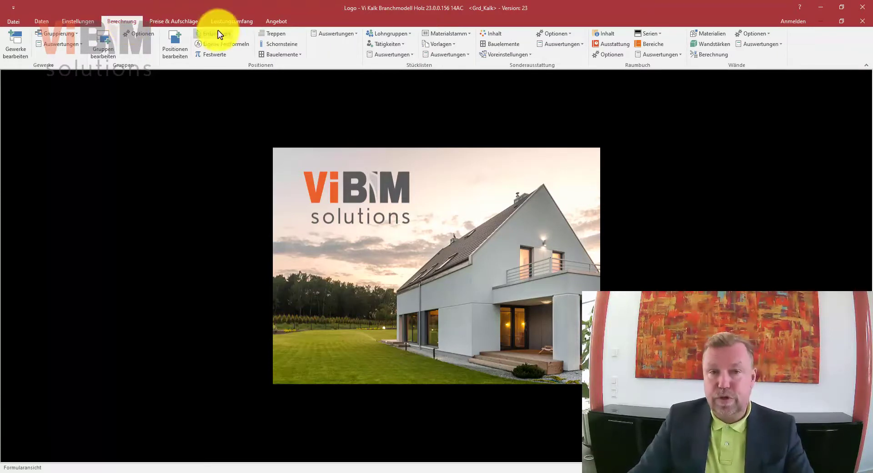
pyautogui.click(175, 43)
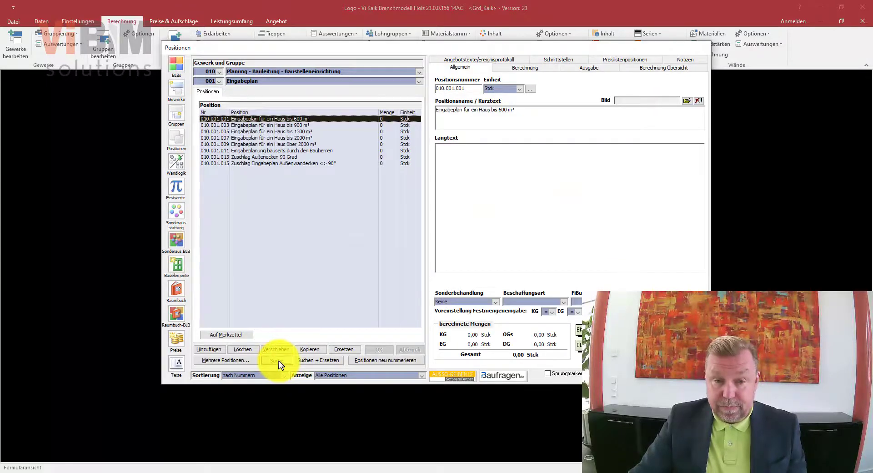
# Search positions for 'kgfire' and view the Kingfire Classico S and Linear S positions
pyautogui.click(278, 360)
pyautogui.write('kin')
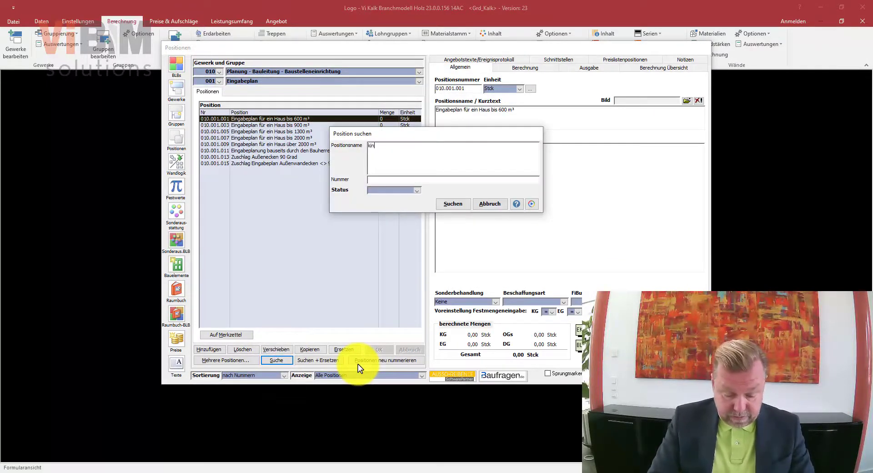
pyautogui.write('gfire')
pyautogui.press('Return')
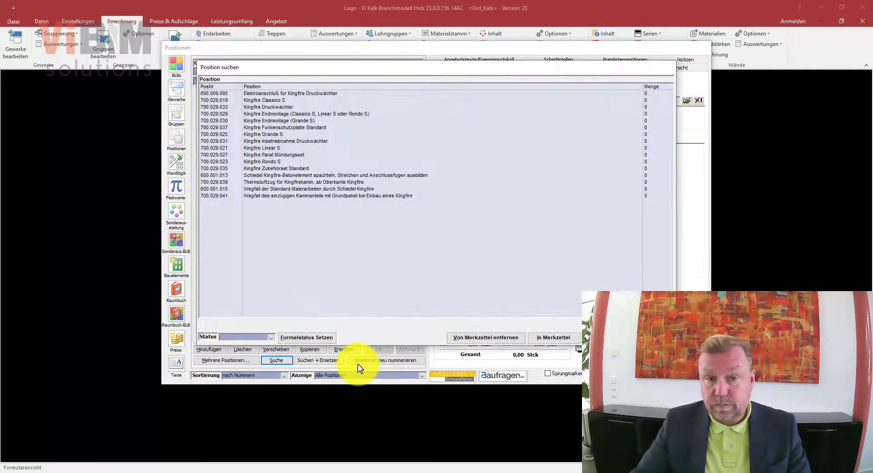
pyautogui.doubleClick(257, 100)
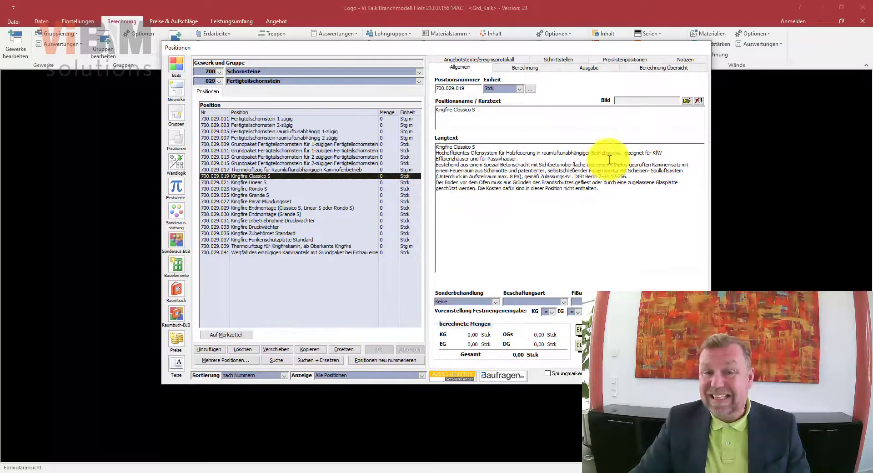
pyautogui.click(240, 182)
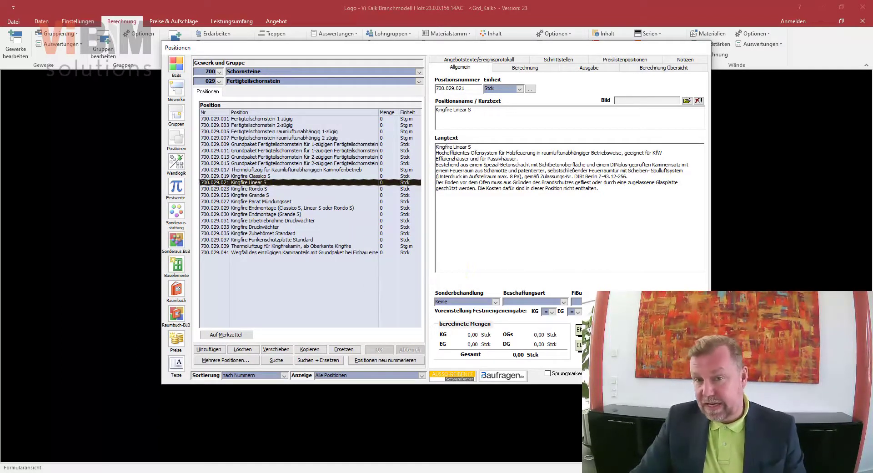
# Open the 'Kingfire - Ofenanlage' offer text that uses the Linear S position
pyautogui.click(513, 61)
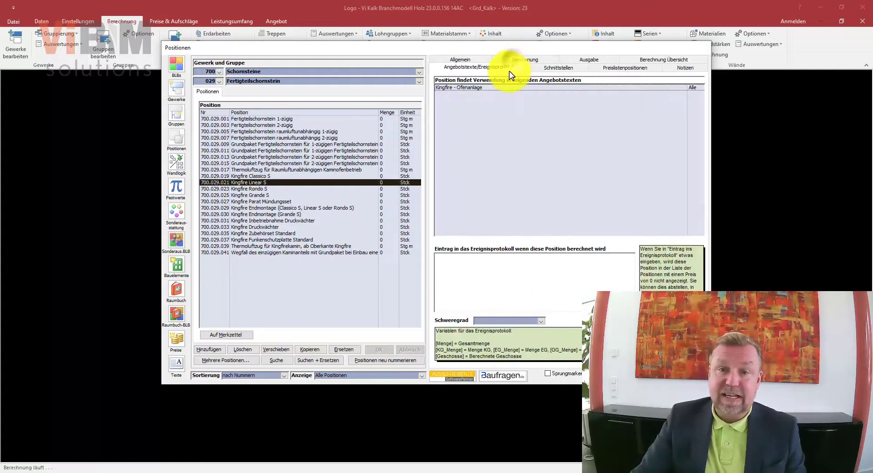
pyautogui.click(481, 86)
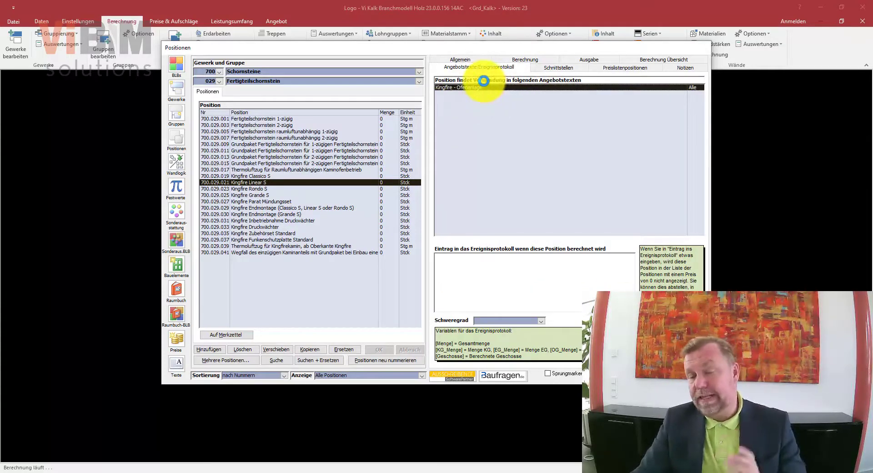
pyautogui.doubleClick(483, 83)
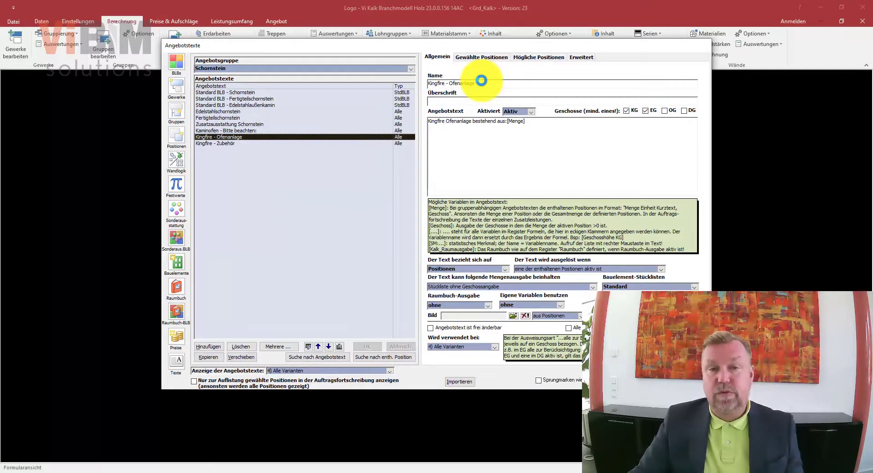
# List the 14 Kingfire positions chosen for the Kingfire - Ofenanlage offer text
pyautogui.click(496, 56)
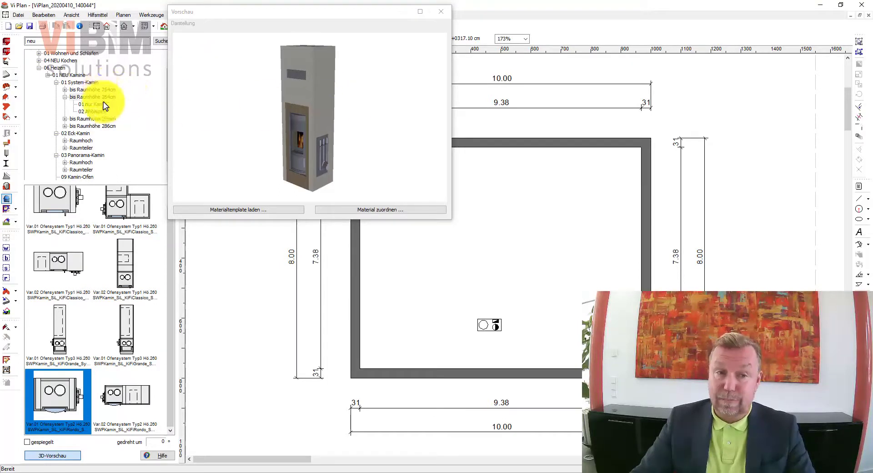
# Collapse the 'bis Raumhöhe 264cm' group and close the fireplace's Vorschau window
pyautogui.click(66, 97)
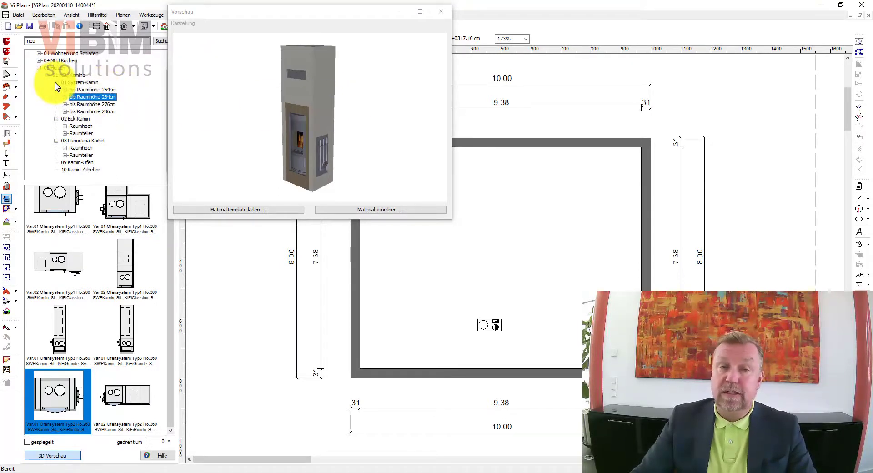
pyautogui.click(64, 81)
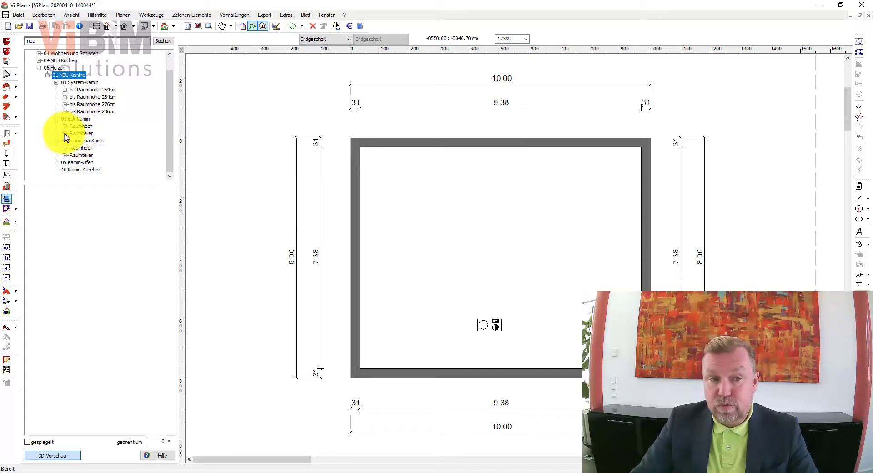
# Preview Eck-Kamin Raumteiler models in 3D, including 87/67 and 110/82, then show Panorama-Kamin Raumteiler models
pyautogui.click(64, 133)
pyautogui.click(77, 132)
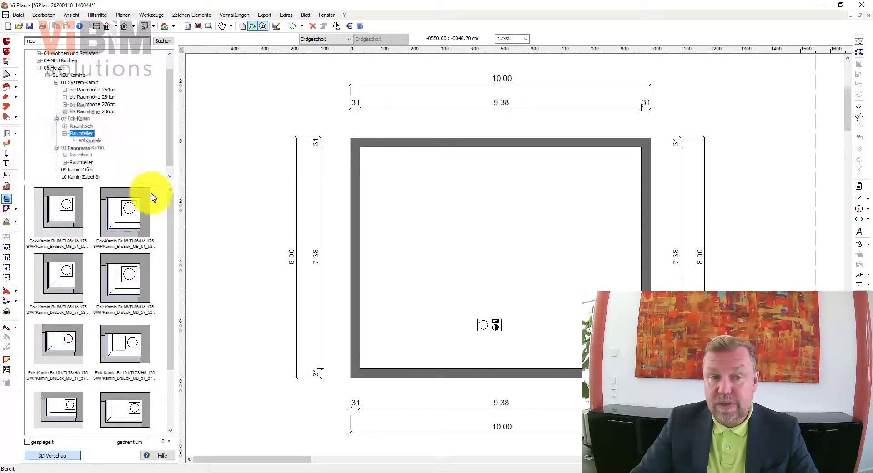
pyautogui.click(138, 212)
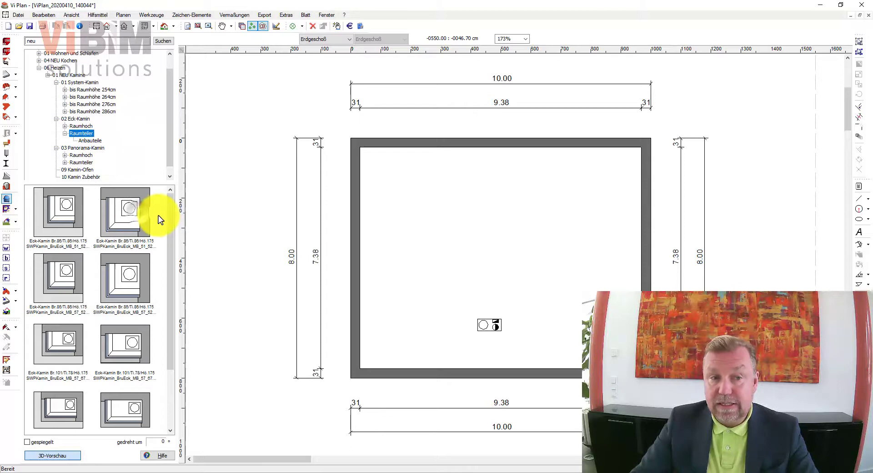
pyautogui.click(130, 280)
pyautogui.click(121, 346)
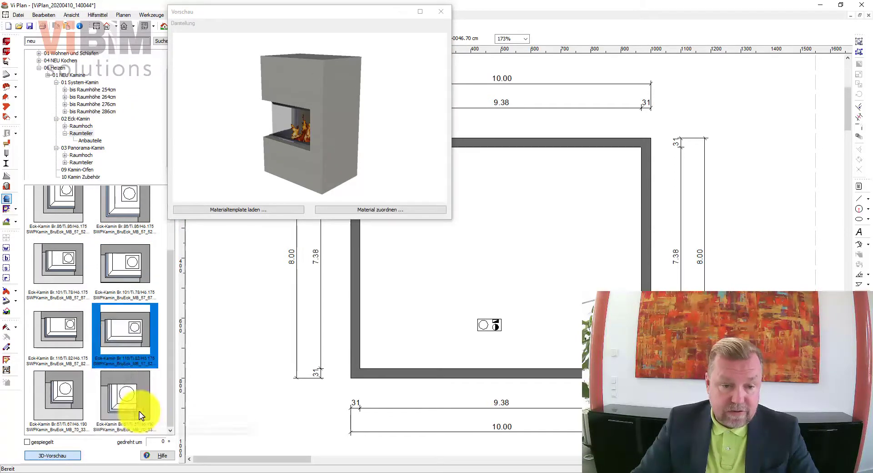
pyautogui.click(59, 403)
pyautogui.press('Up')
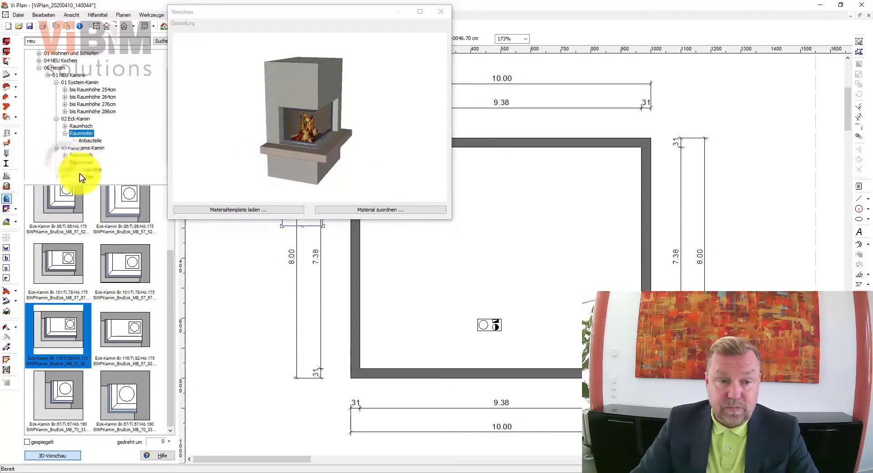
pyautogui.click(80, 170)
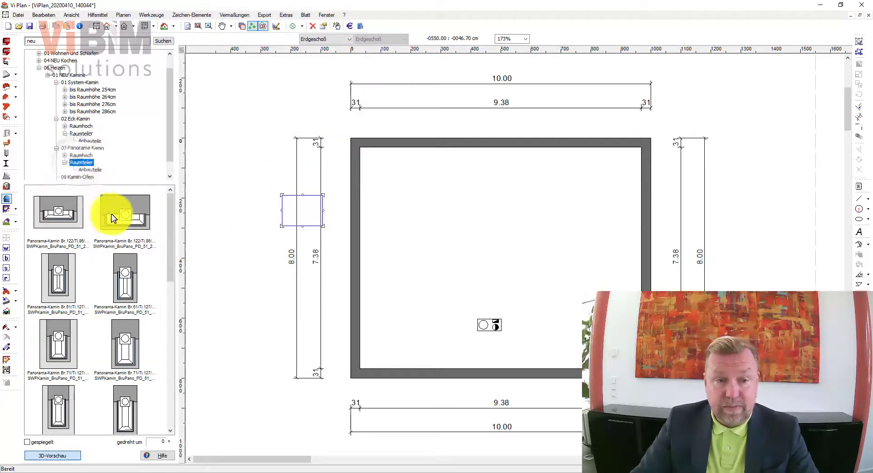
# Place the narrow Panorama-Kamin Raumteiler, rotated, directly beside the chimney and close the 3D preview
pyautogui.click(113, 214)
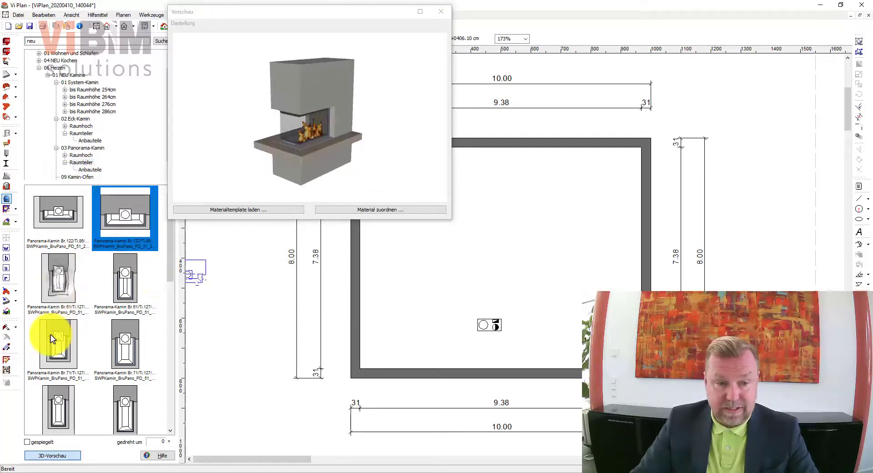
pyautogui.click(62, 396)
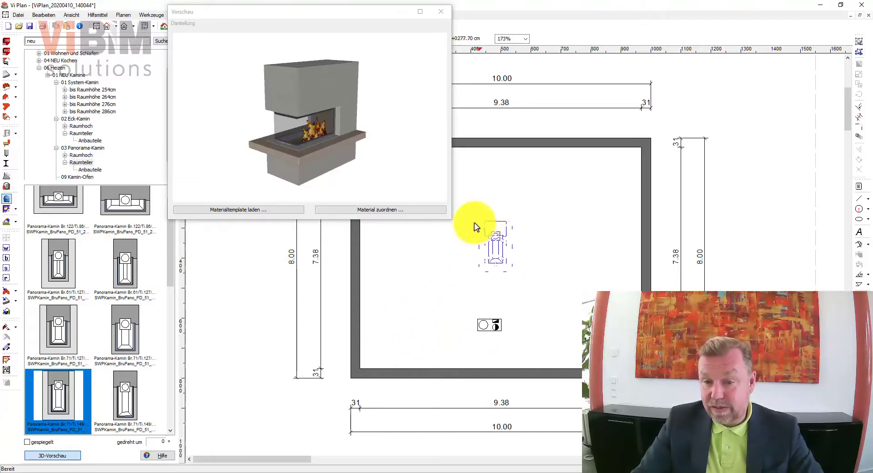
pyautogui.click(474, 222)
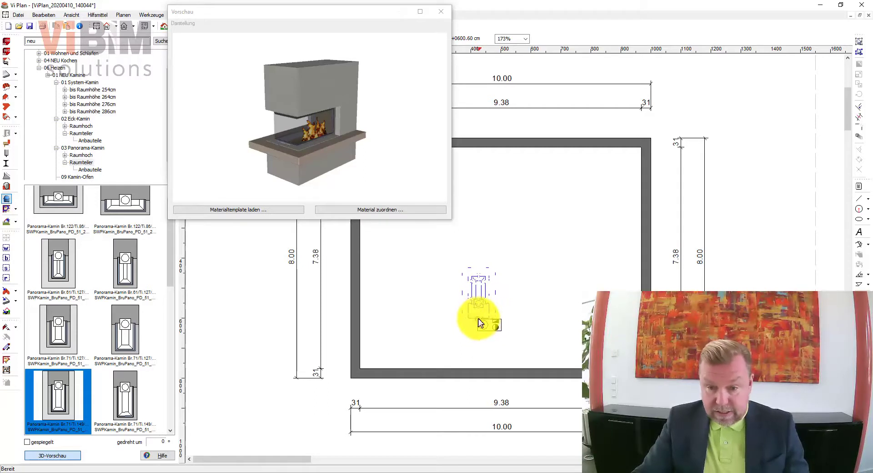
pyautogui.click(503, 319)
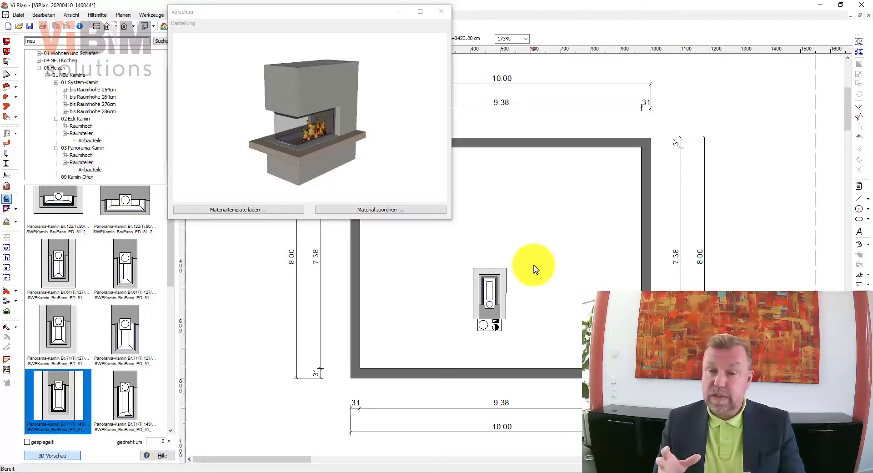
pyautogui.click(441, 11)
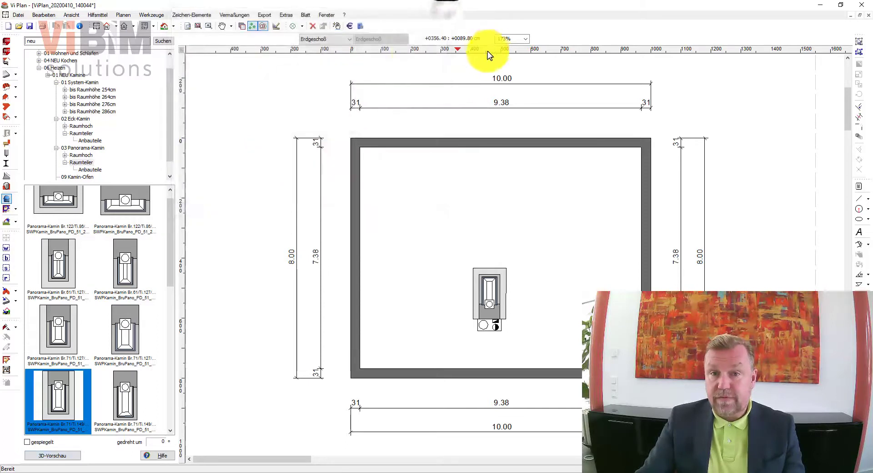
pyautogui.click(361, 26)
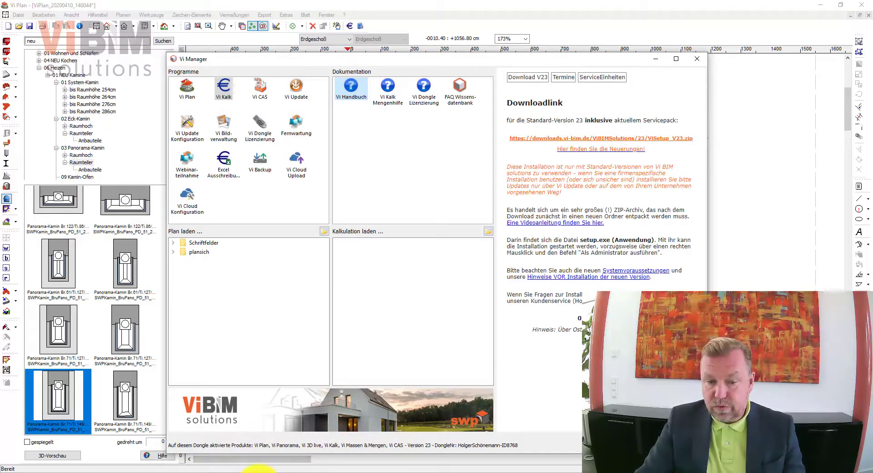
pyautogui.click(257, 471)
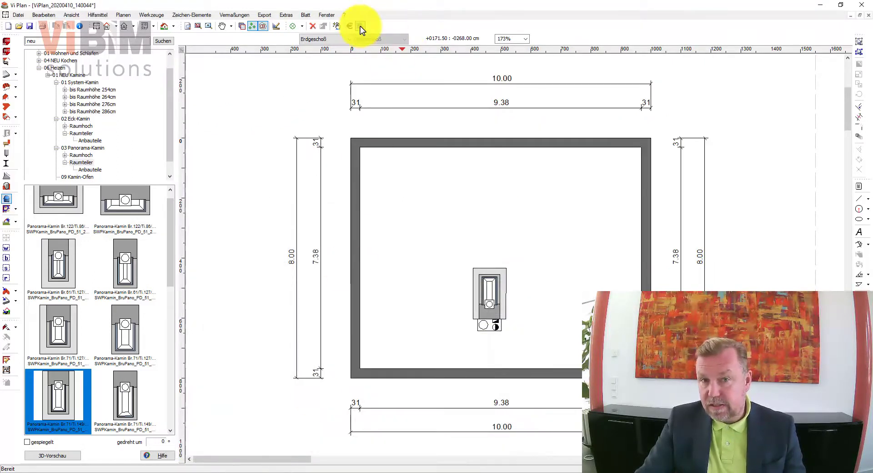